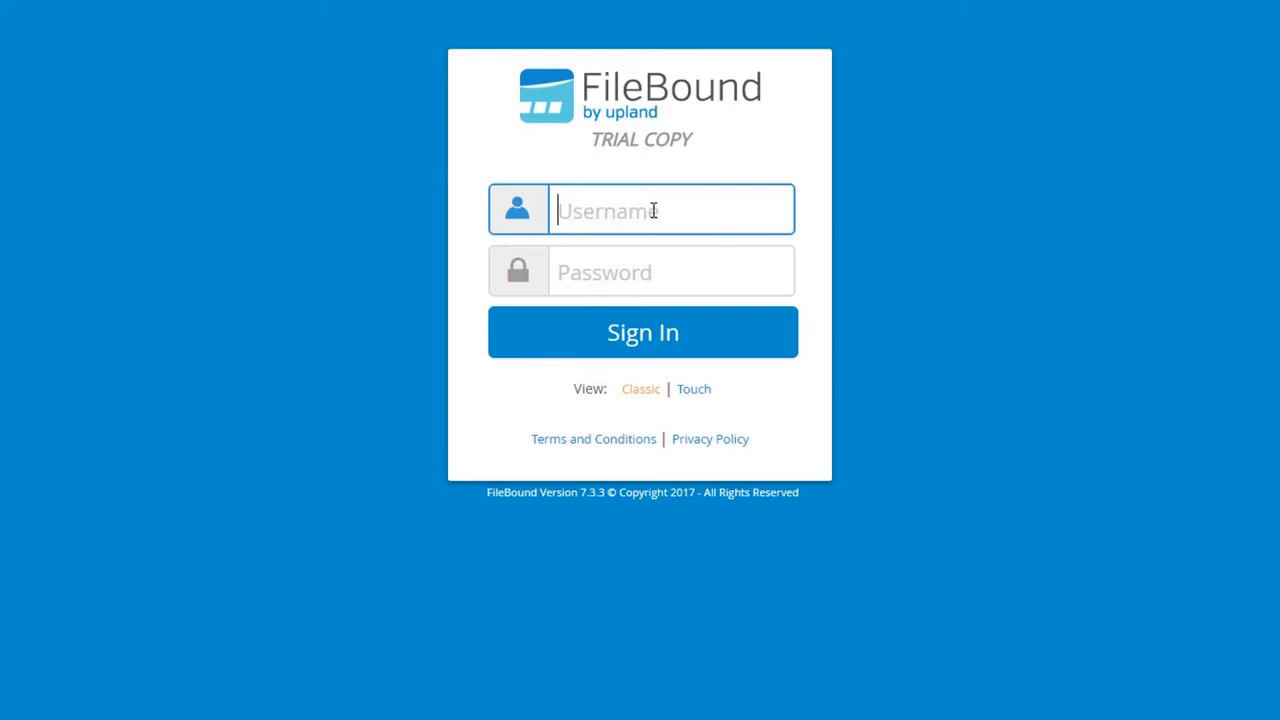
# Sign in to FileBound with the accounts payable username and password
pyautogui.write('AP')
pyautogui.press('Tab')
pyautogui.write('••')
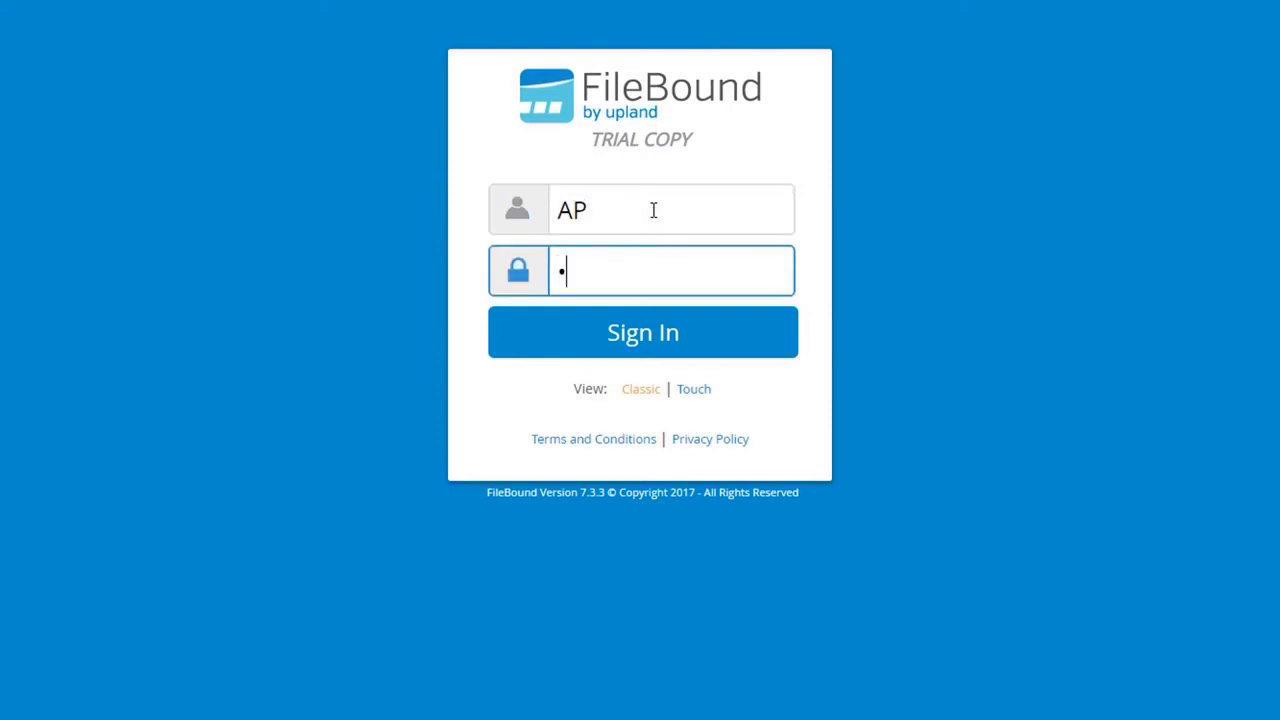
pyautogui.press('Return')
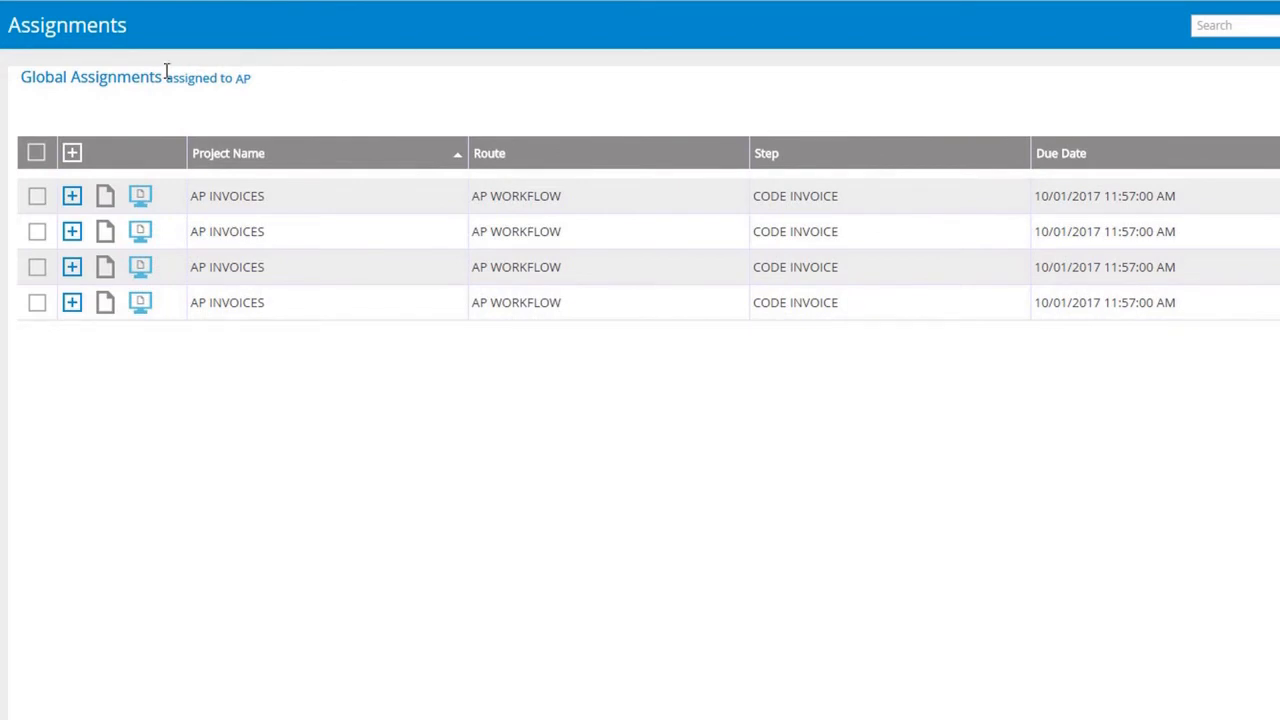
# Open MARC Aircon invoice 00067887 from the third AP INVOICES row
pyautogui.click(104, 270)
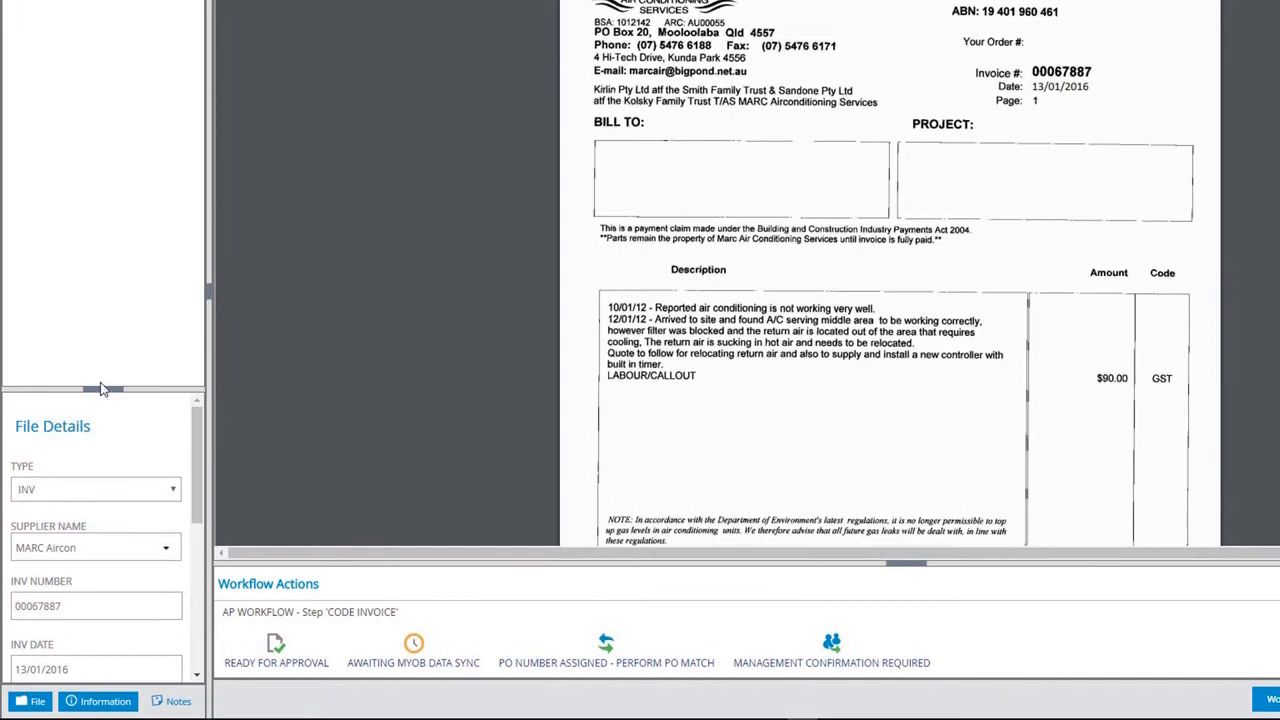
# Set invoice 00067887's ITEM or SERVICE field to Service and save the file details
pyautogui.moveTo(120, 35); pyautogui.dragTo(115, 12)
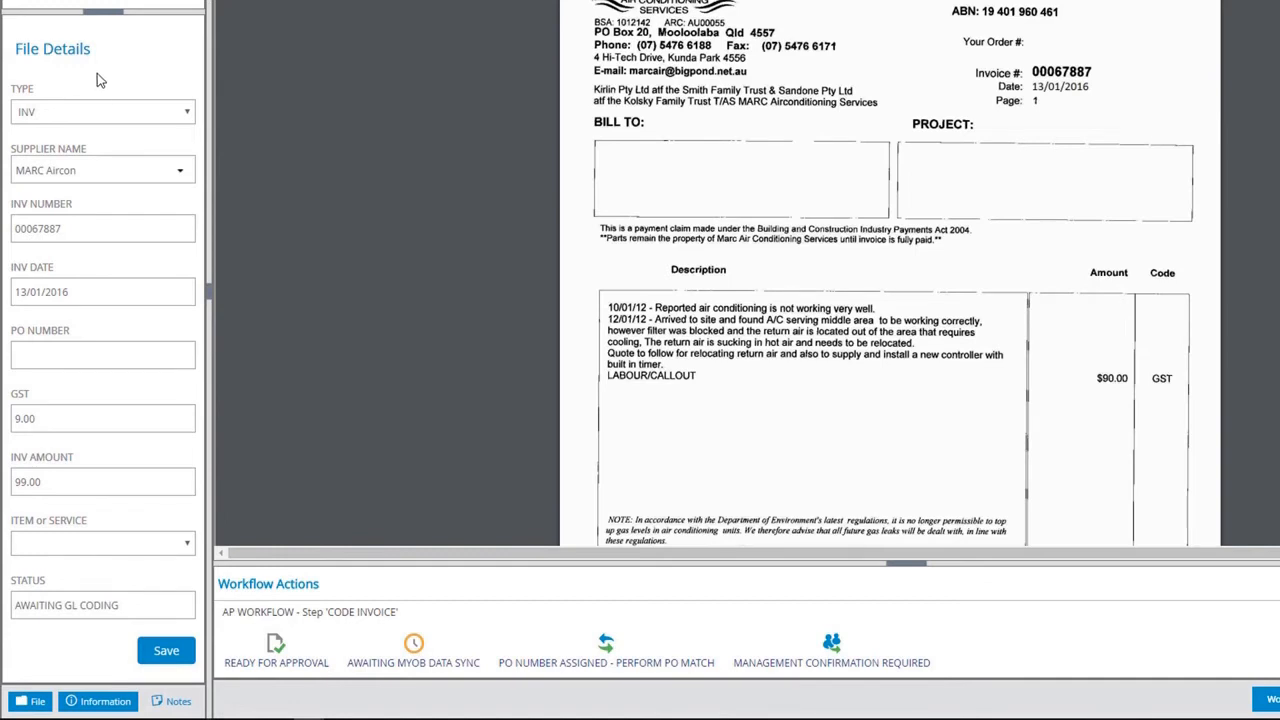
pyautogui.click(53, 550)
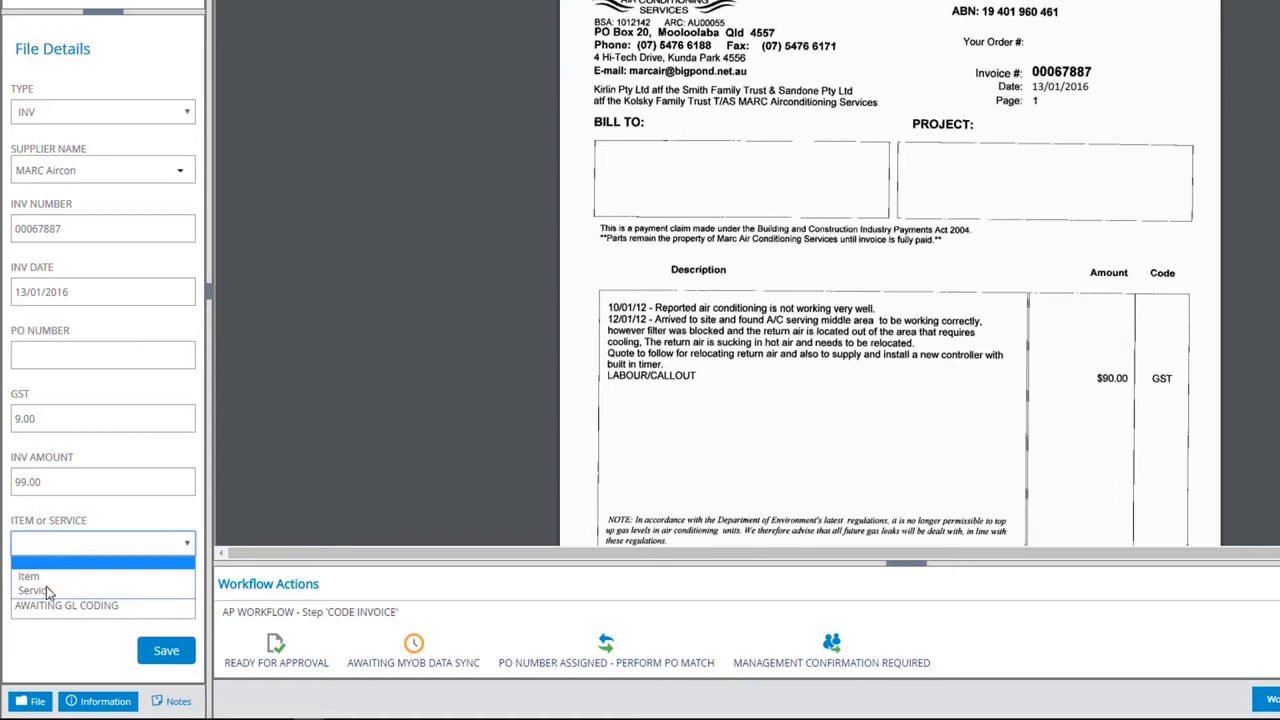
pyautogui.click(45, 590)
pyautogui.click(170, 658)
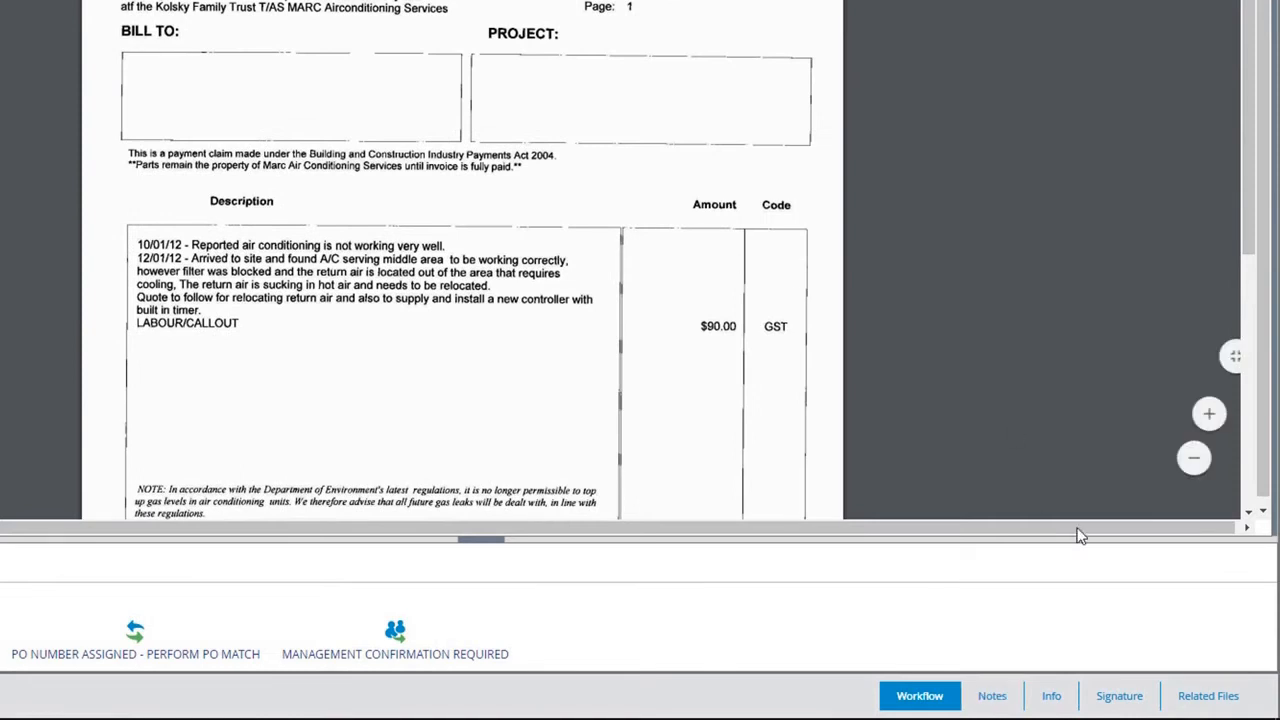
# Add a new blank line item under the invoice's Related Files
pyautogui.click(1227, 705)
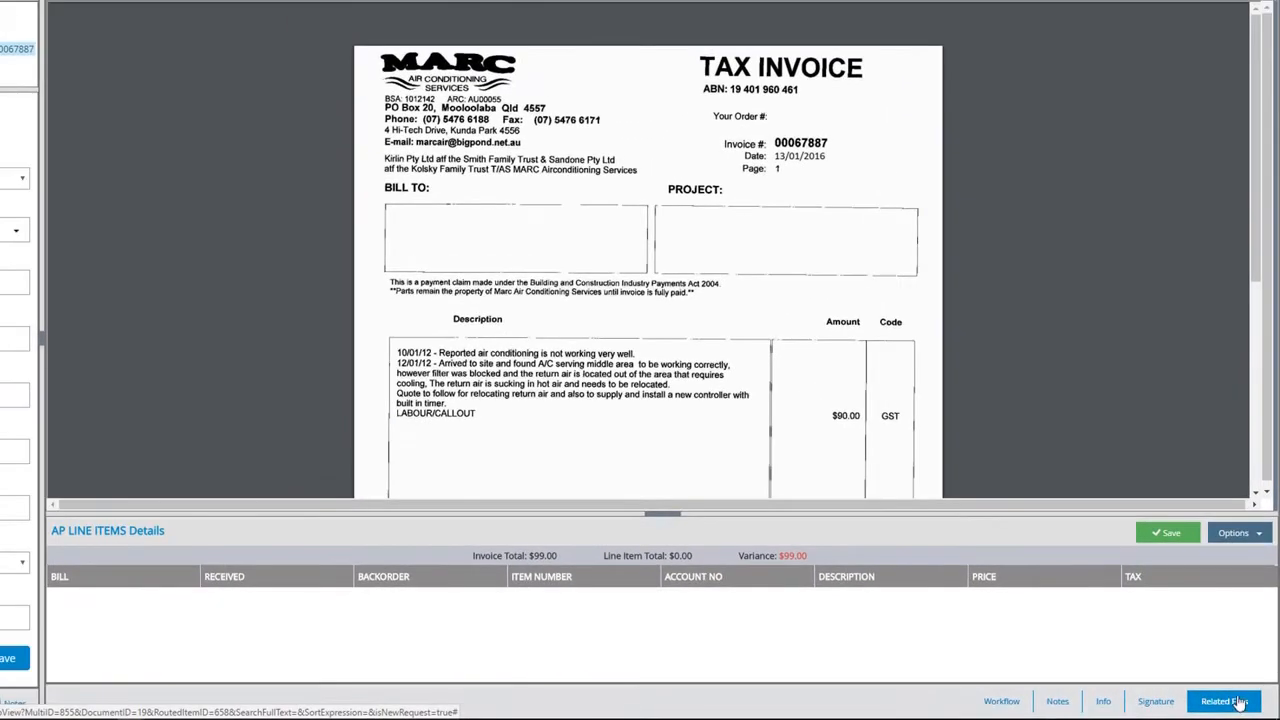
pyautogui.click(1254, 535)
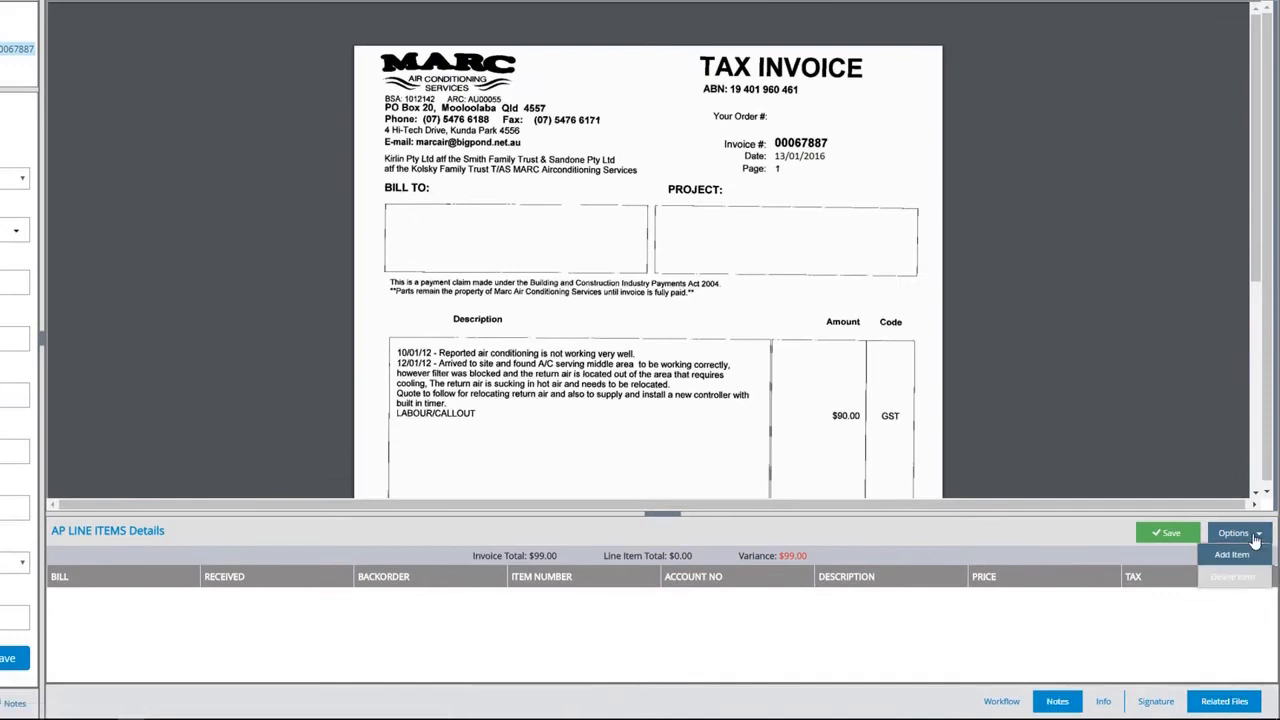
pyautogui.click(1235, 558)
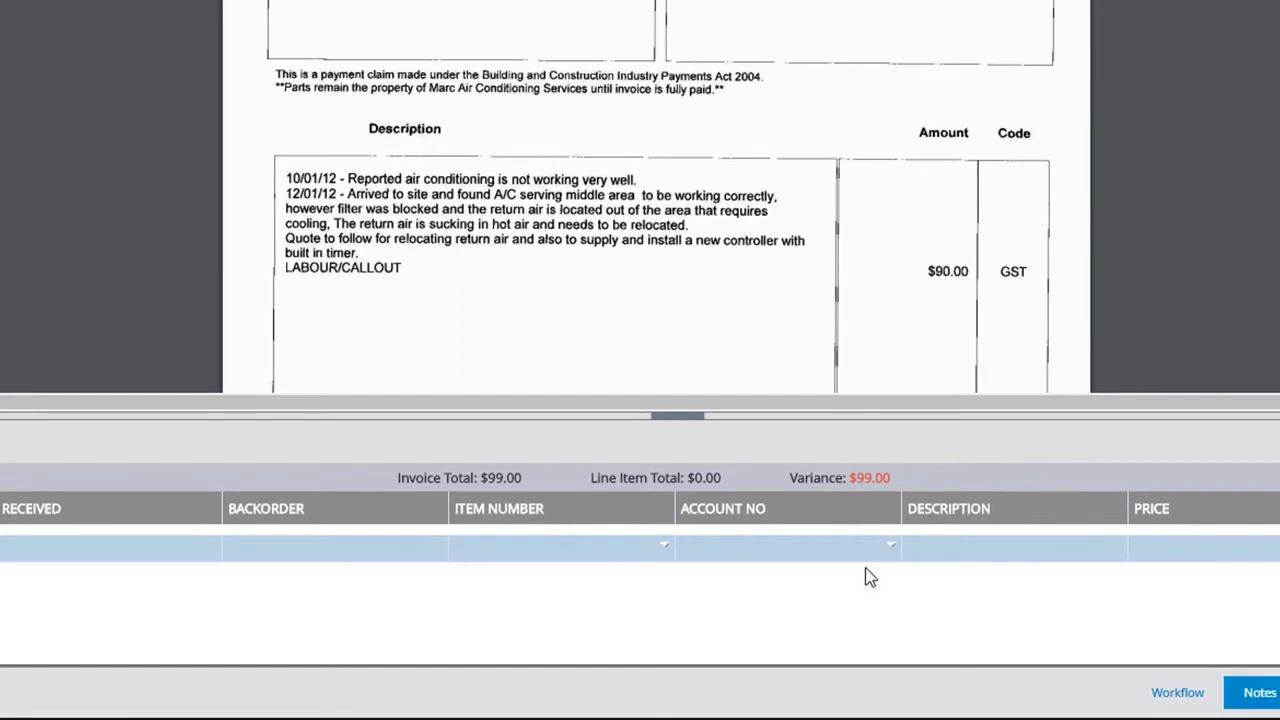
# Fill the line with account 6-2300, 'Aircon Repair', price 99, tax GST, and save it
pyautogui.click(891, 551)
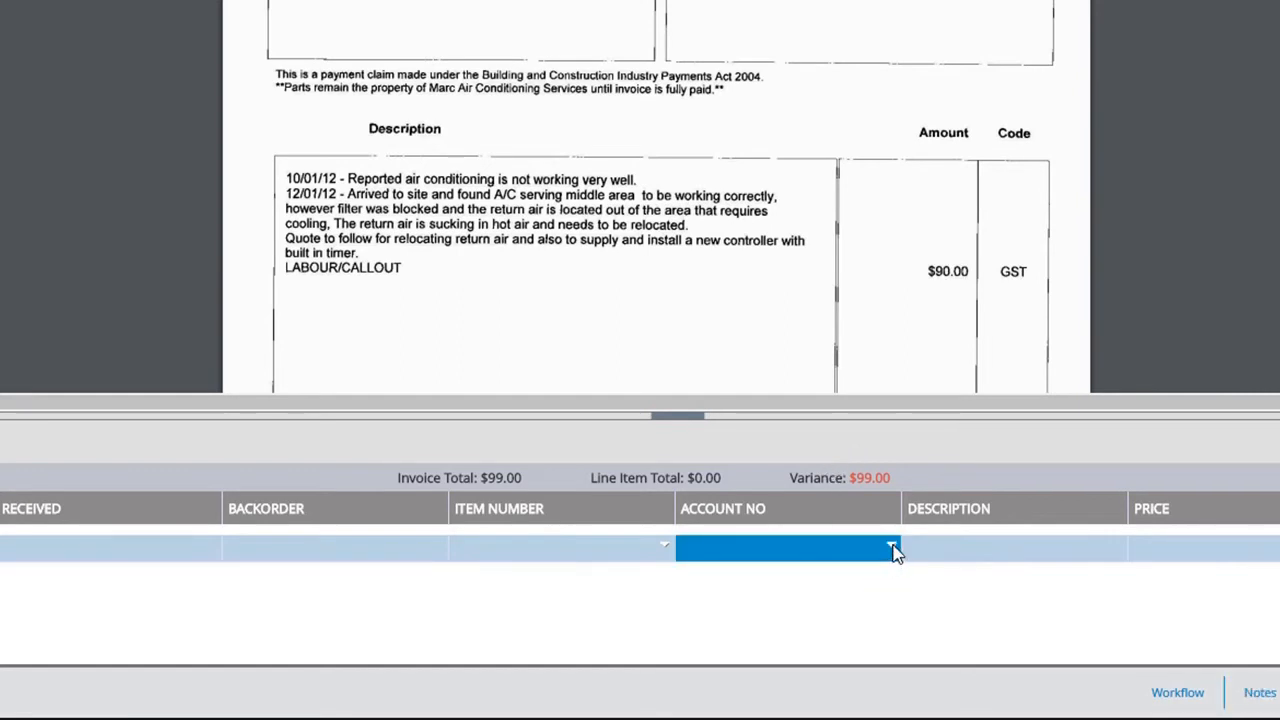
pyautogui.click(893, 549)
pyautogui.write('6-23')
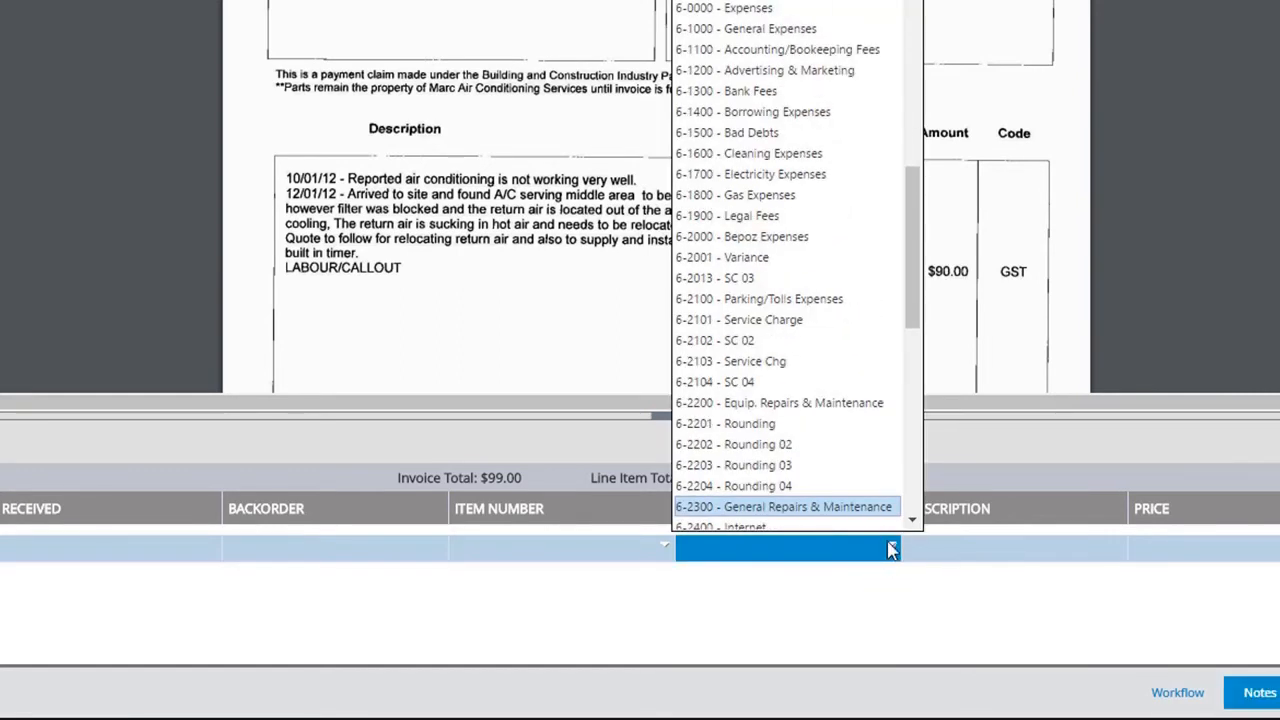
pyautogui.click(853, 508)
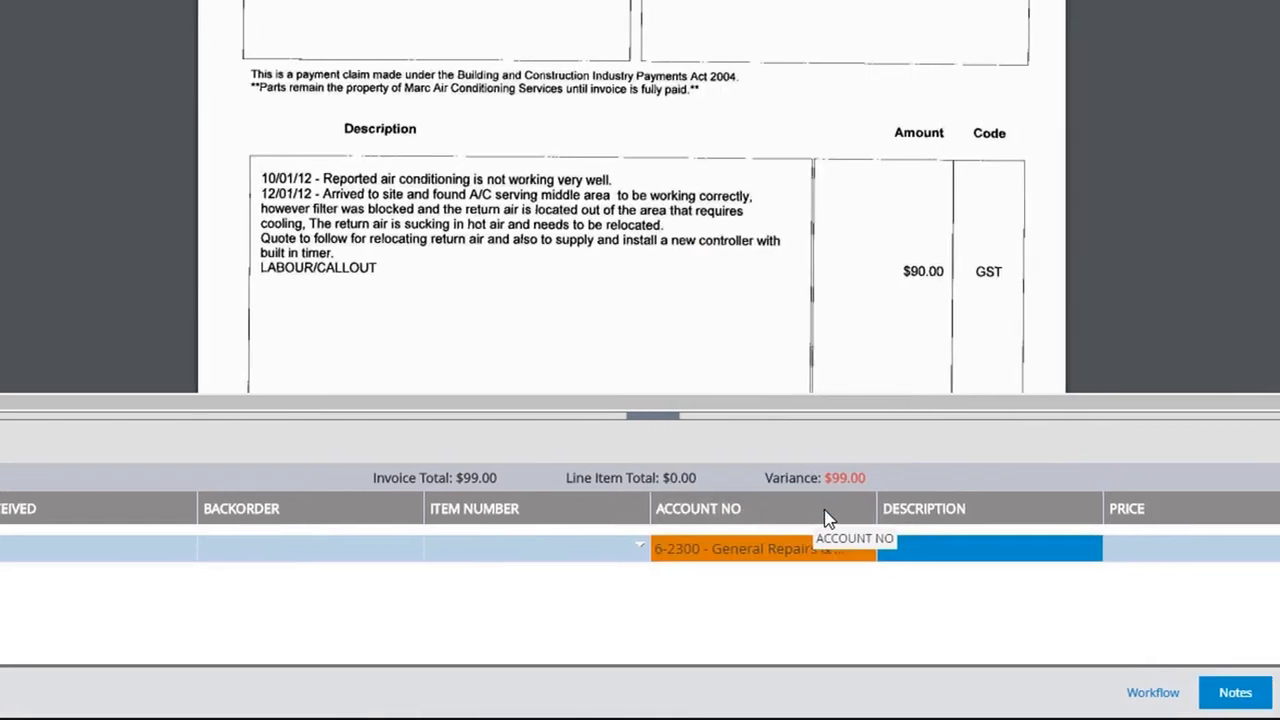
pyautogui.write('A')
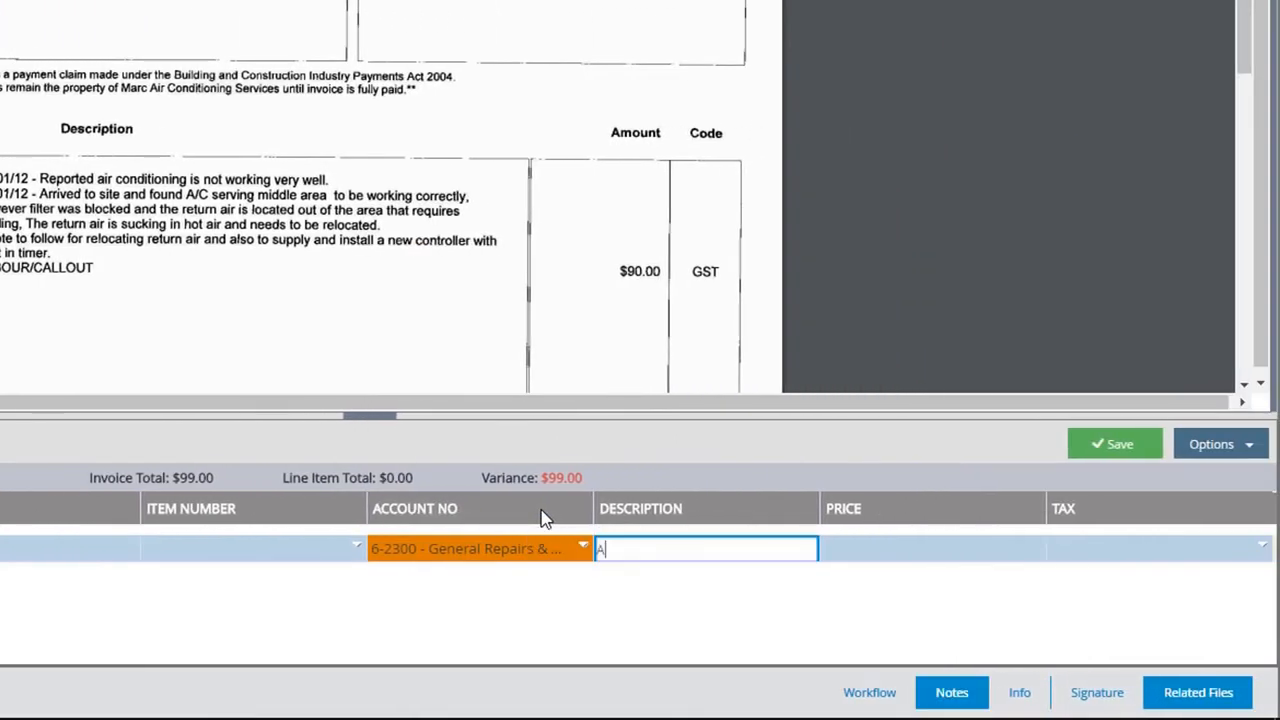
pyautogui.write('ircon Repair')
pyautogui.press('Tab')
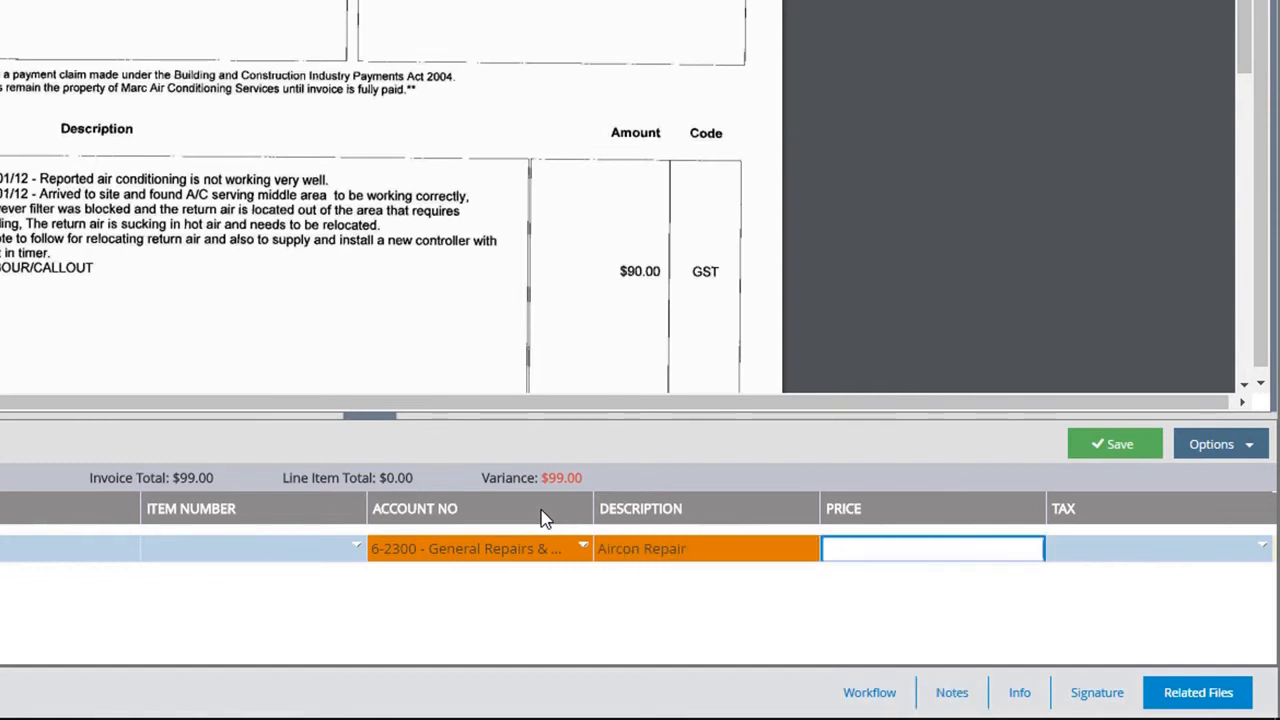
pyautogui.write('99')
pyautogui.press('Tab')
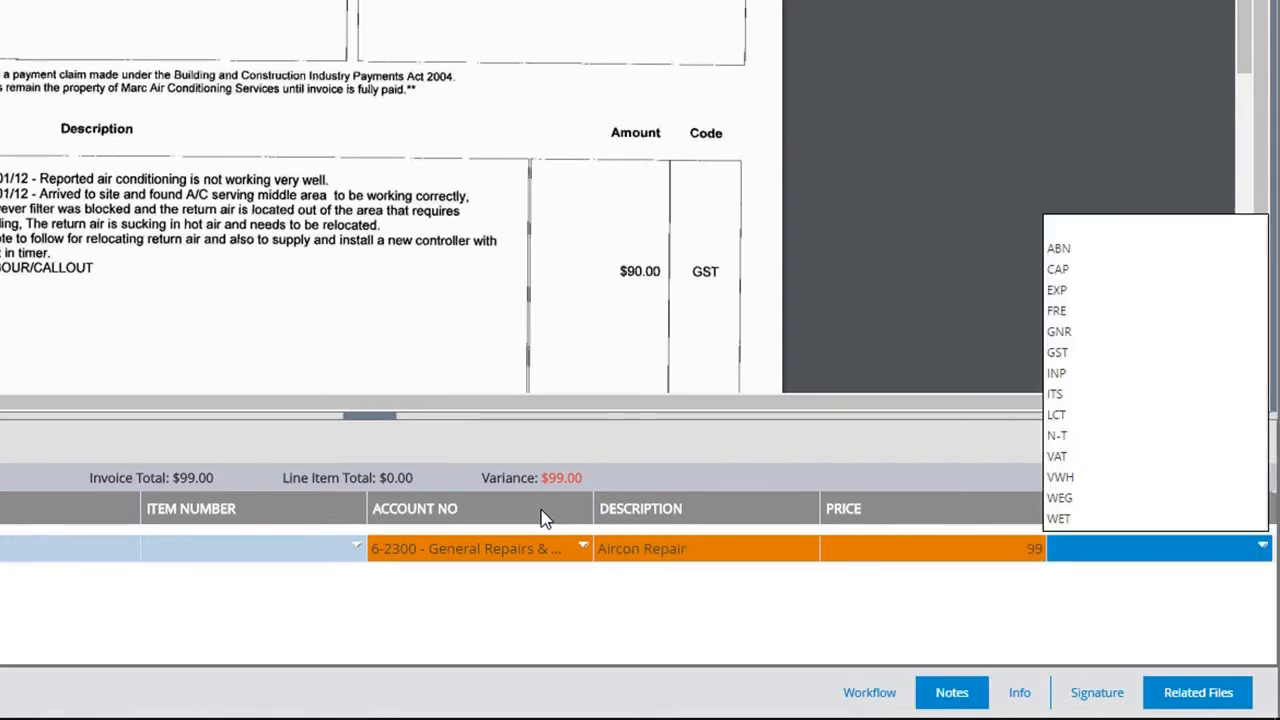
pyautogui.click(1055, 352)
pyautogui.click(1115, 444)
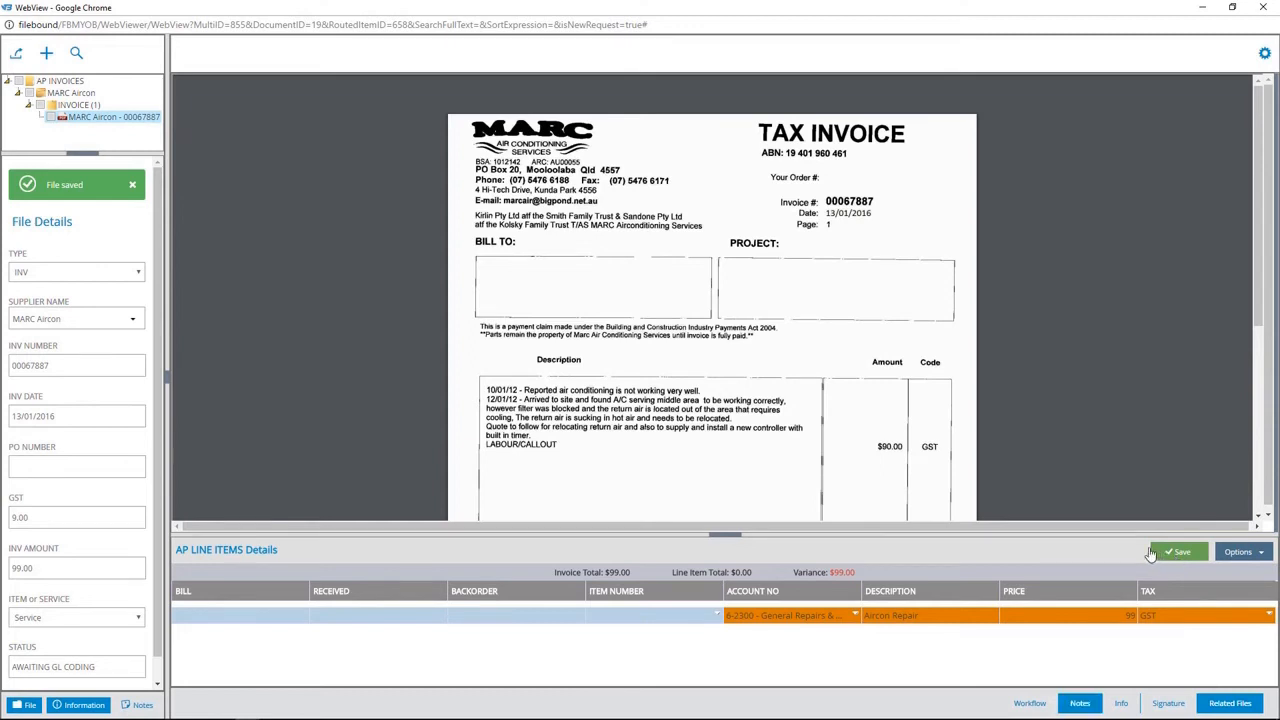
# Move the coded invoice to the READY FOR APPROVAL workflow step
pyautogui.click(1028, 705)
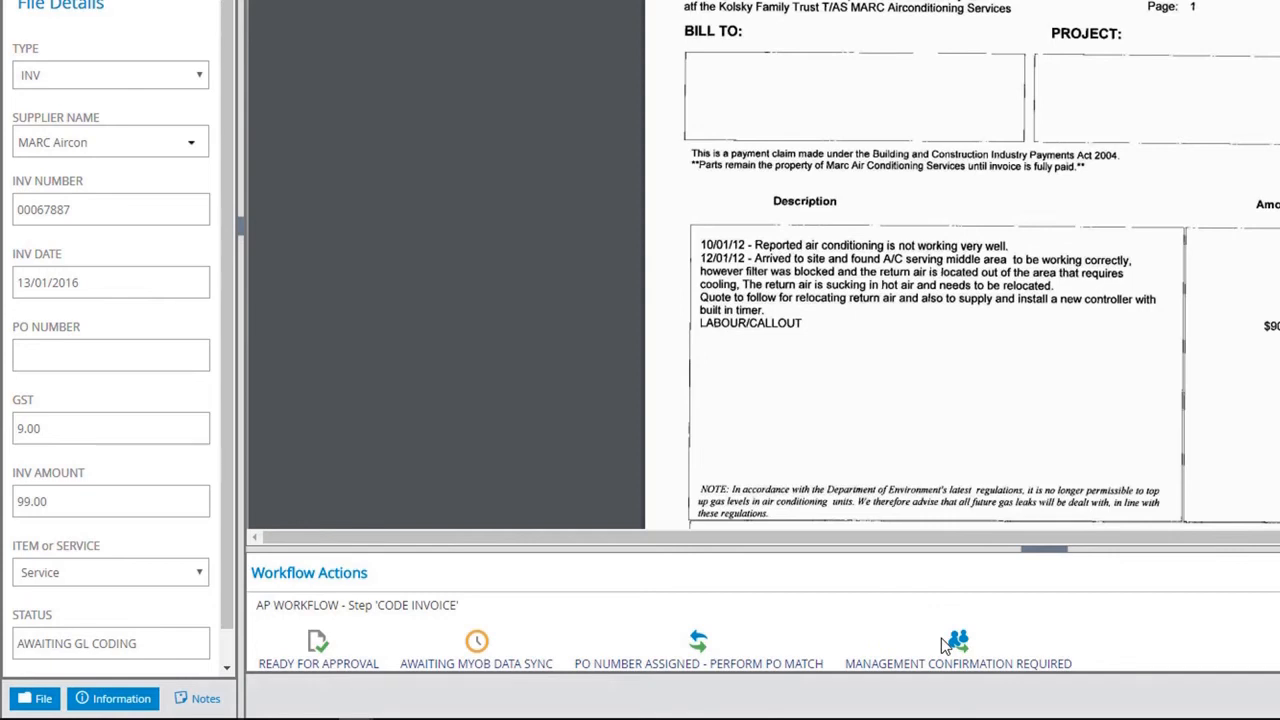
pyautogui.click(318, 646)
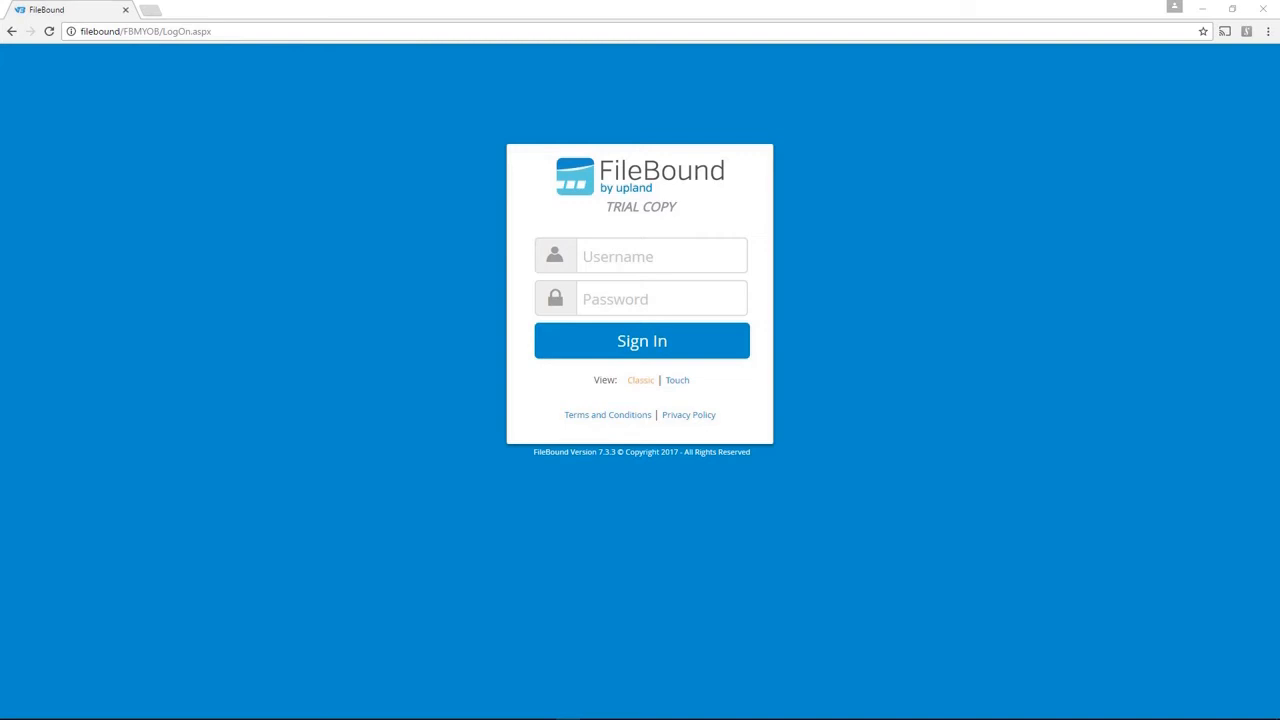
# Sign in with the approving manager's username and password
pyautogui.click(635, 259)
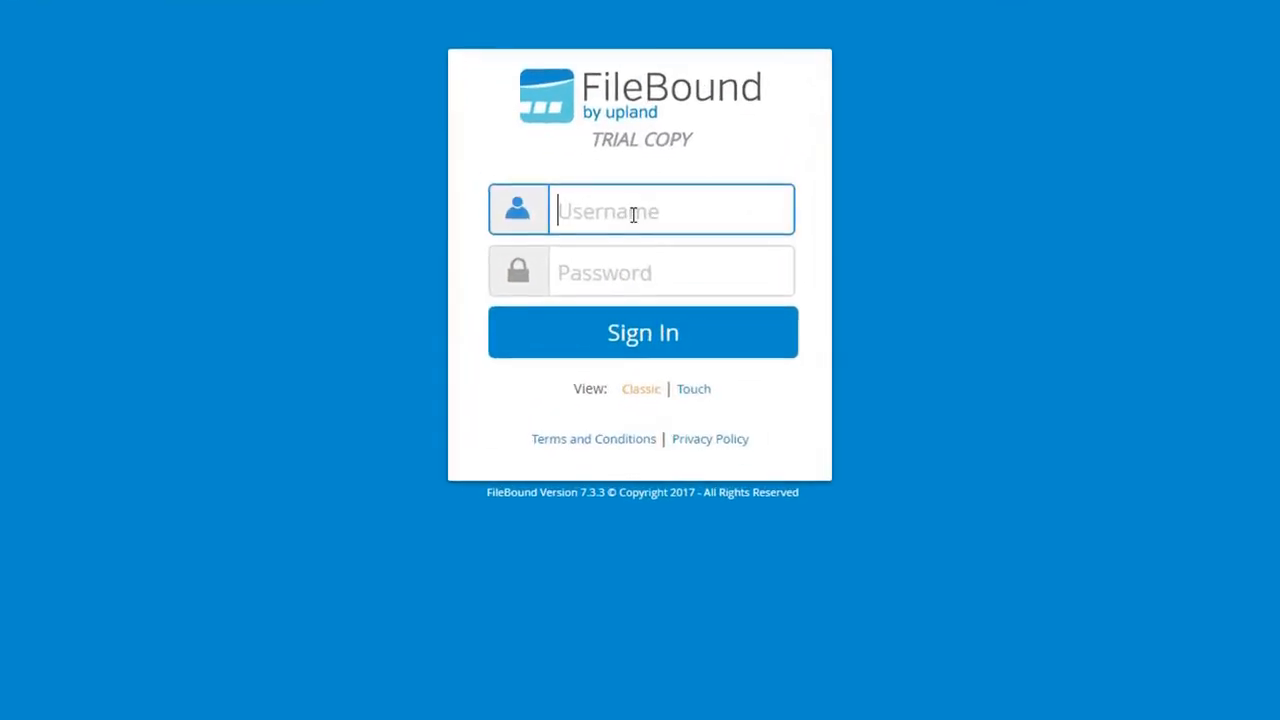
pyautogui.press('Tab')
pyautogui.write('•')
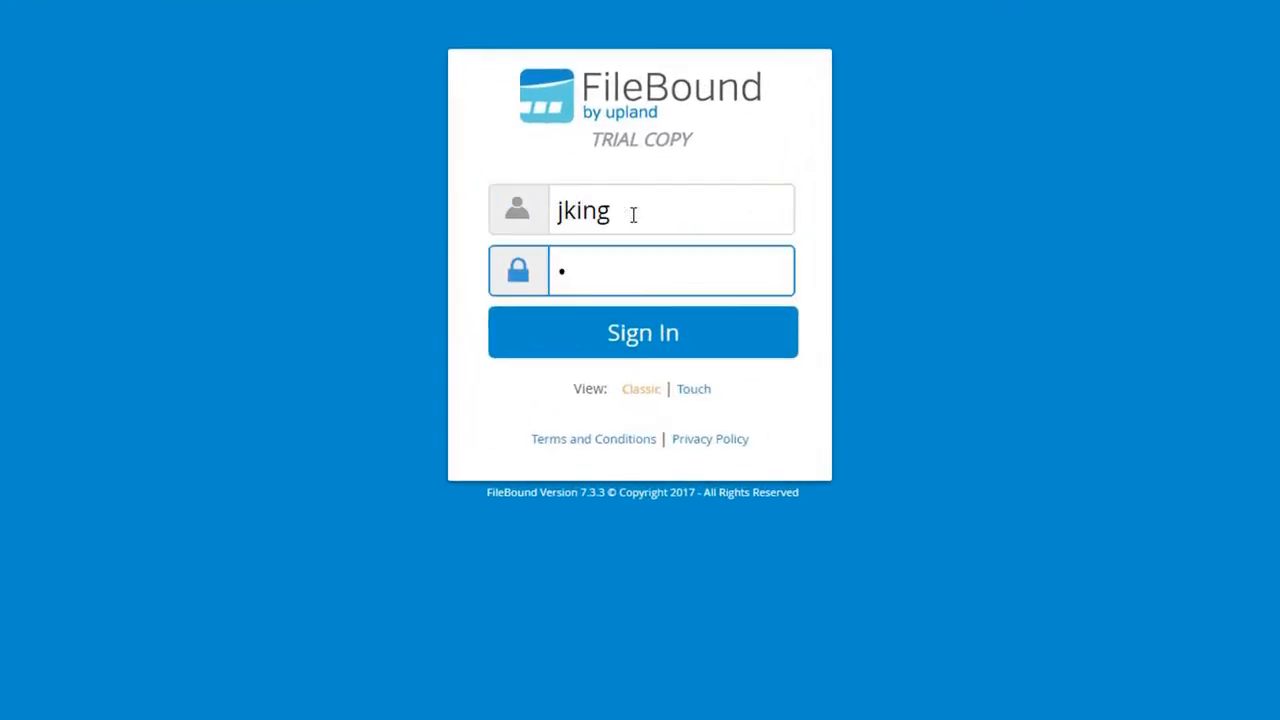
pyautogui.press('Return')
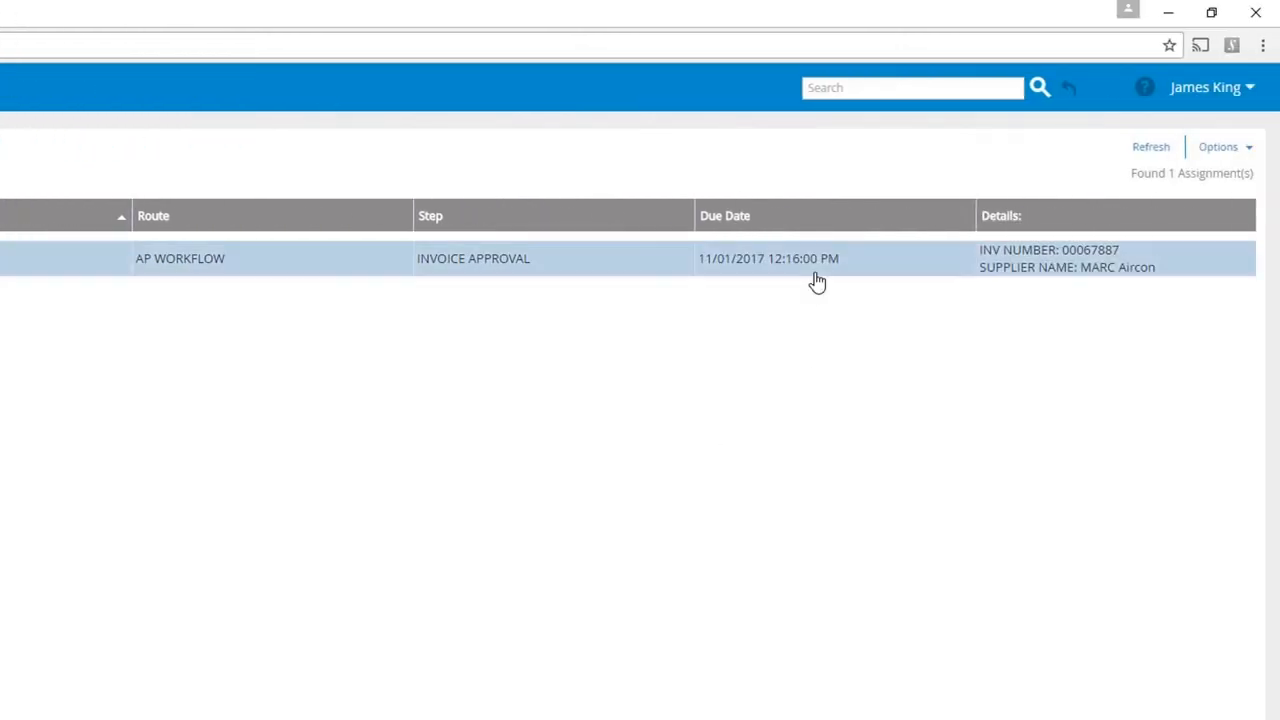
# Open invoice 00067887, verify its Aircon Repair line item, and return to Workflow actions
pyautogui.click(252, 258)
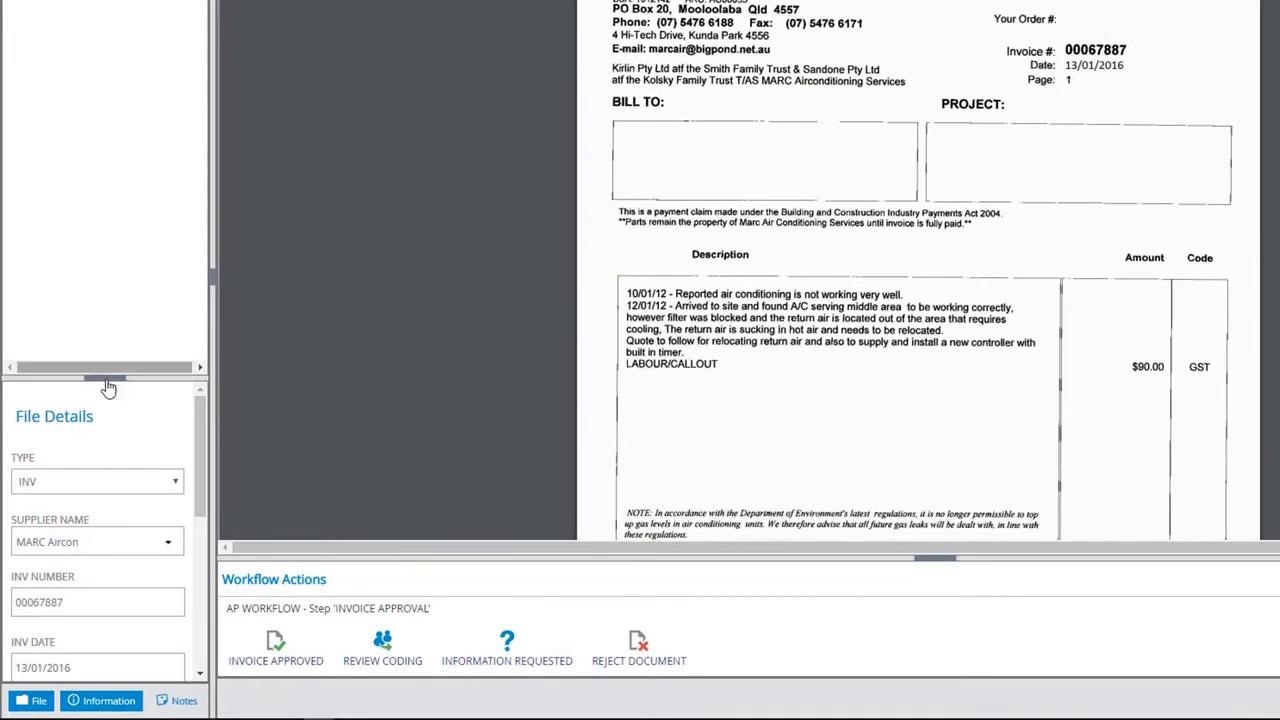
pyautogui.moveTo(104, 385); pyautogui.dragTo(121, 5)
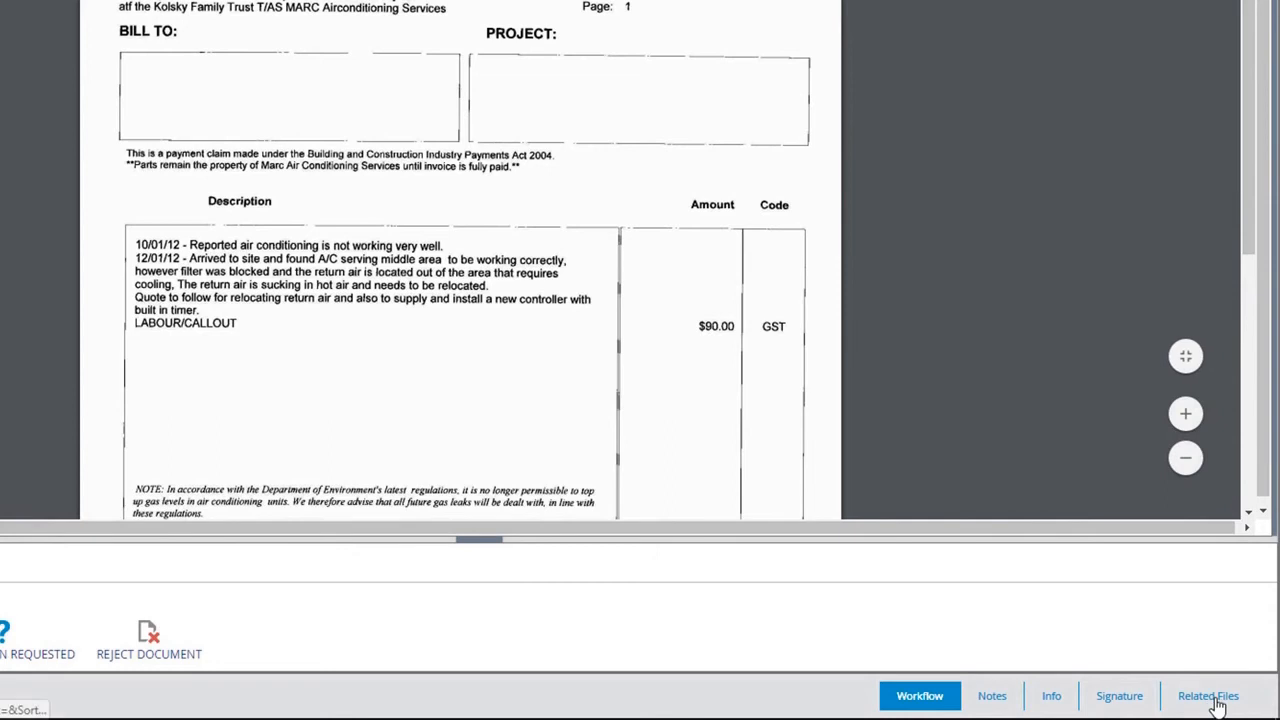
pyautogui.click(1212, 698)
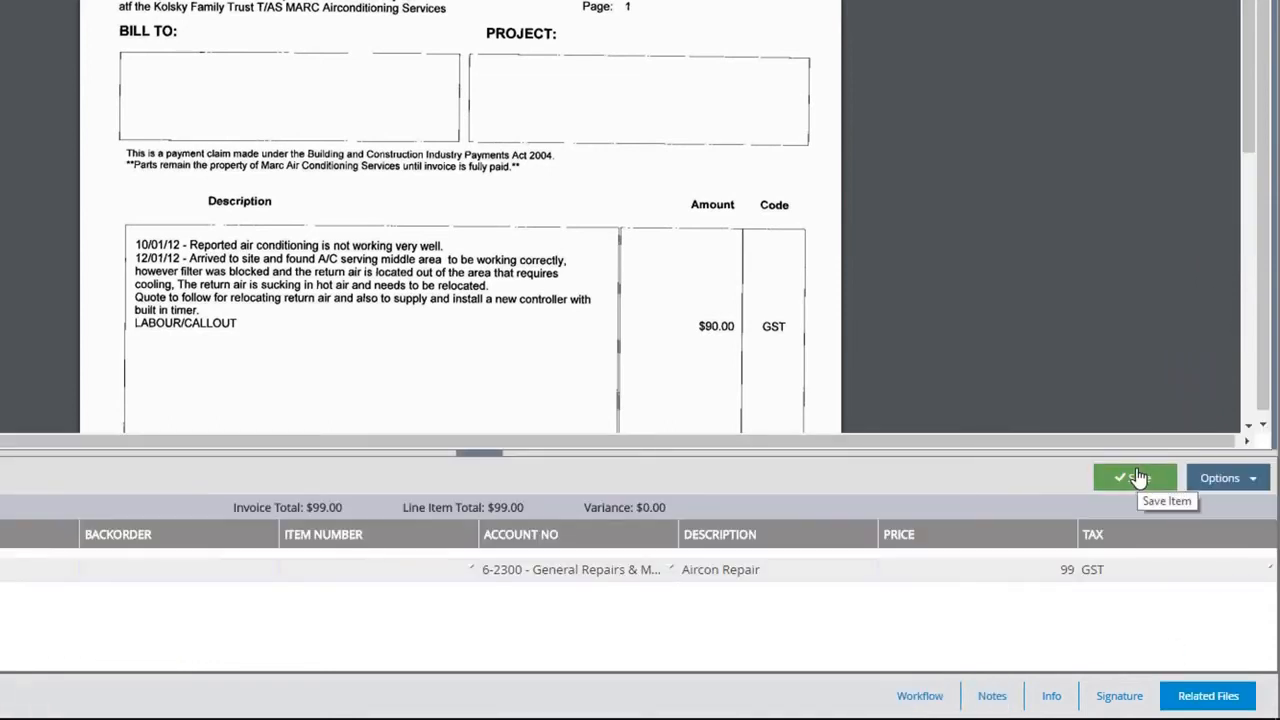
pyautogui.click(922, 700)
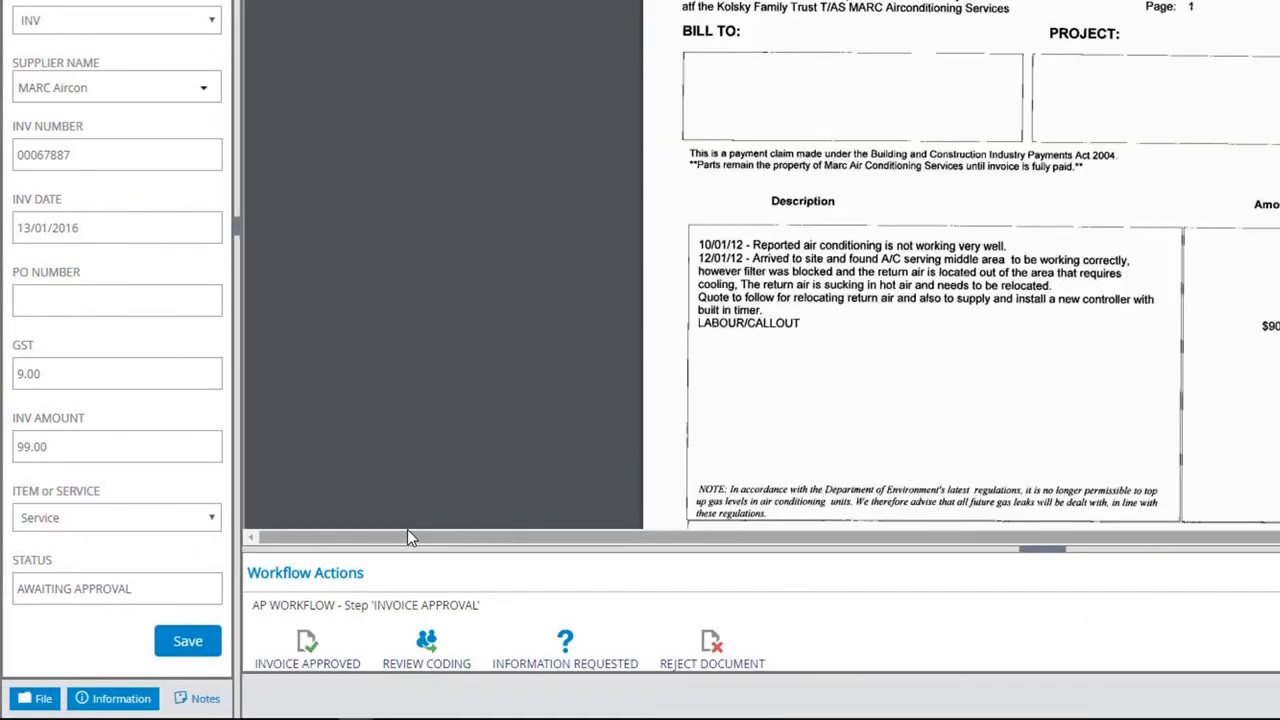
# Mark the MARC Aircon invoice as INVOICE APPROVED
pyautogui.click(312, 652)
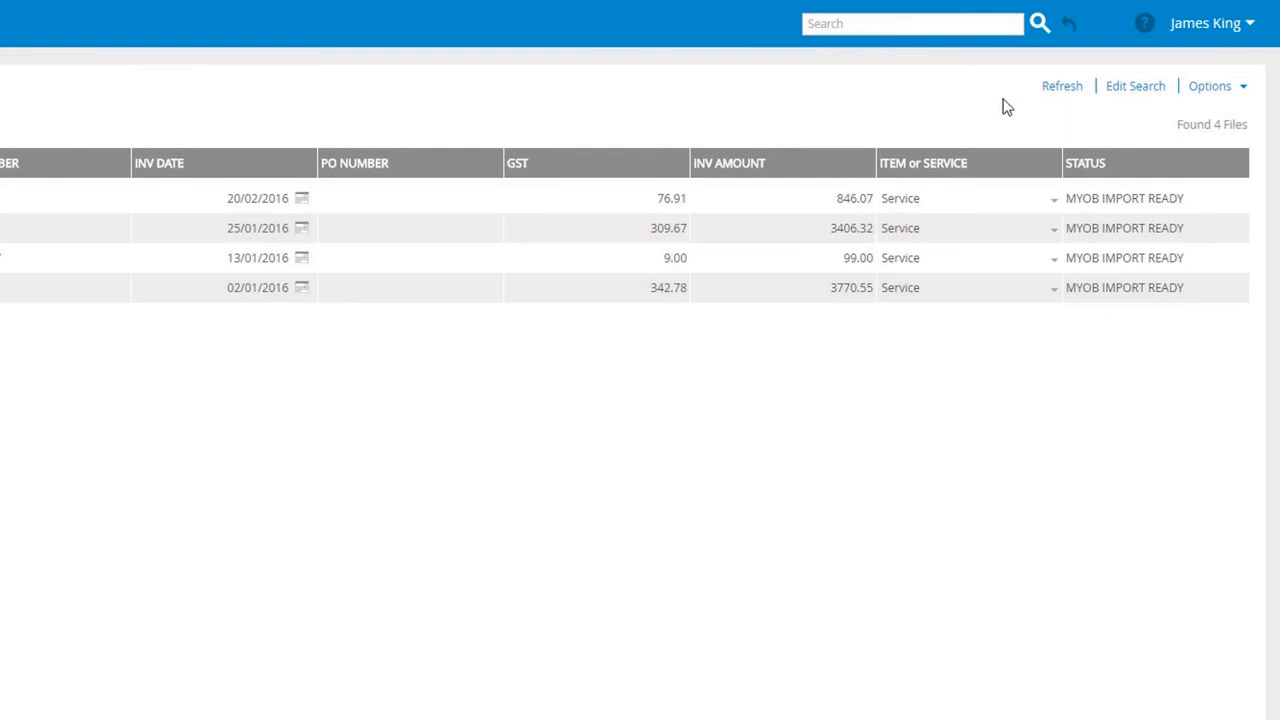
# Run the MYOB sync to transfer the approved invoices into AccountRight
pyautogui.click(1103, 240)
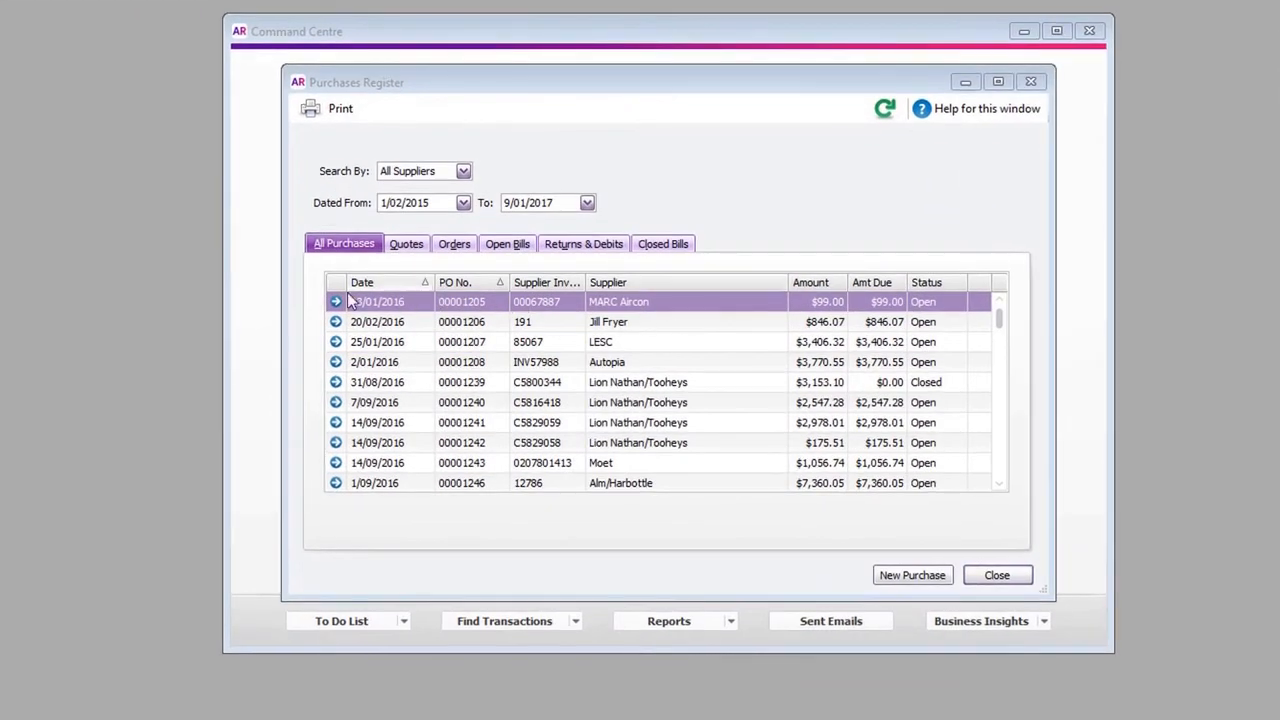
# Record a $99.00 payment on MARC Aircon purchase 00001205 from Business Bank Account #1
pyautogui.click(337, 301)
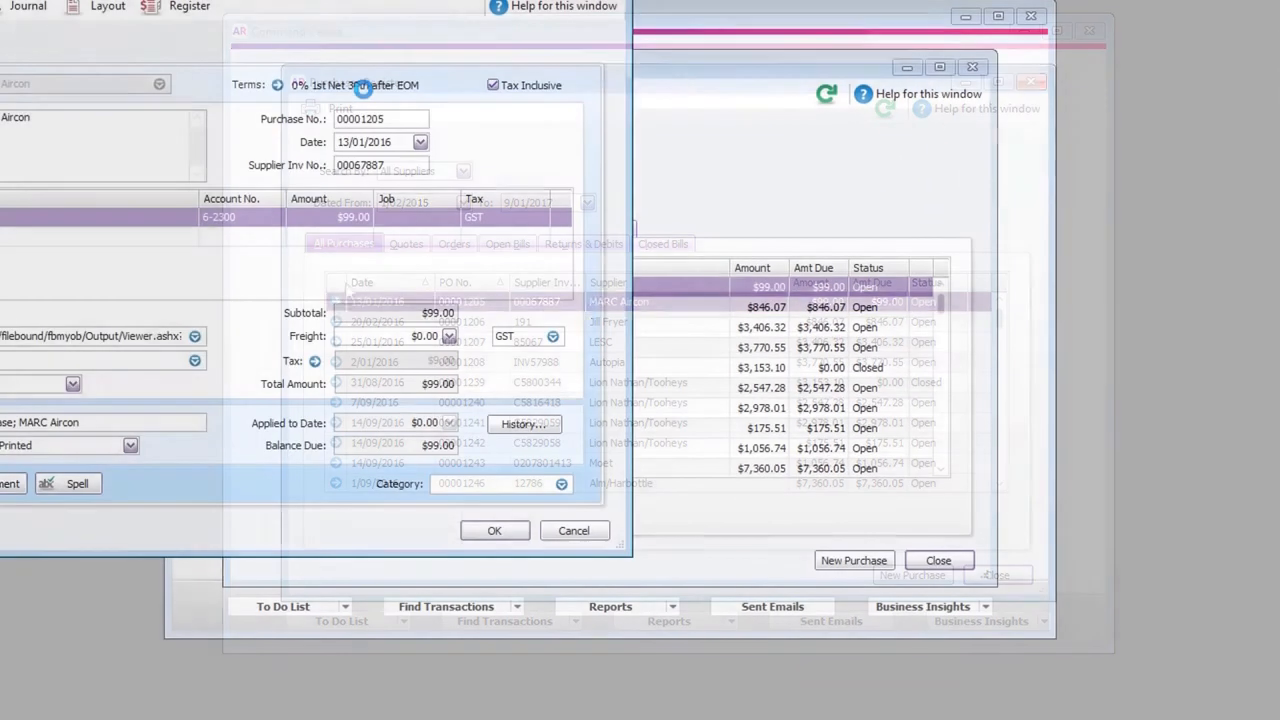
pyautogui.moveTo(293, 0); pyautogui.dragTo(664, 29)
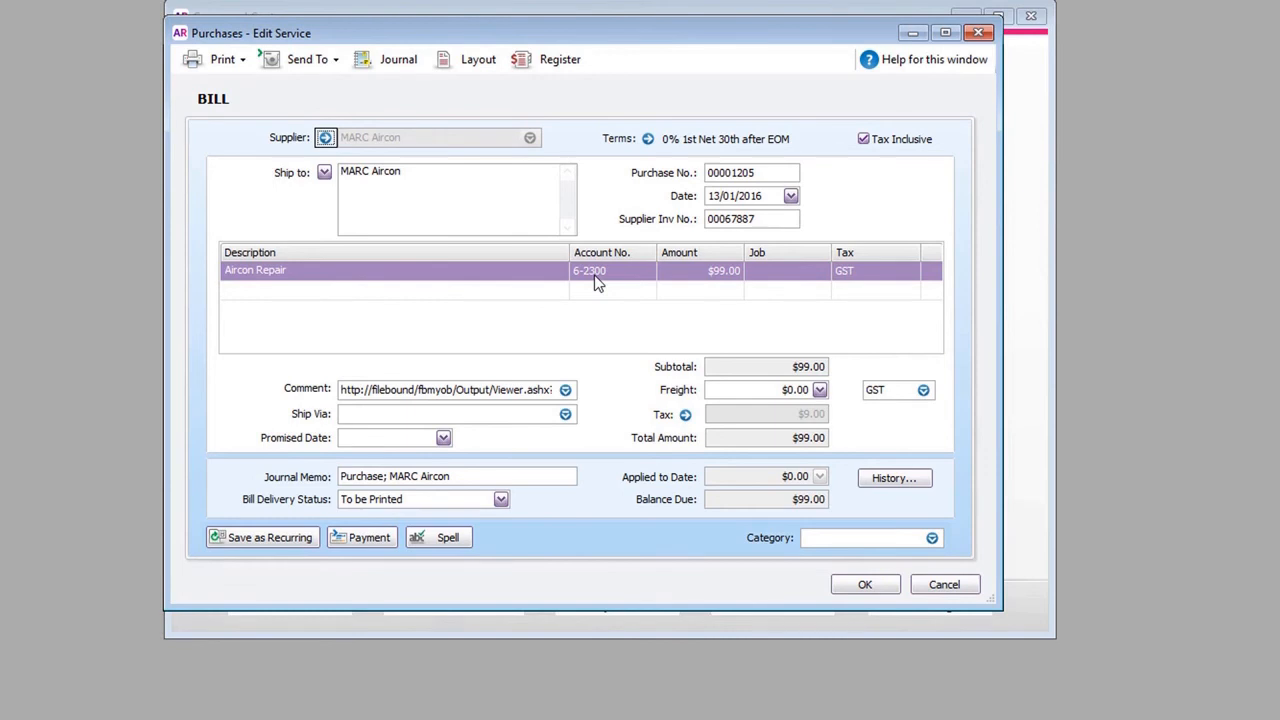
pyautogui.click(358, 539)
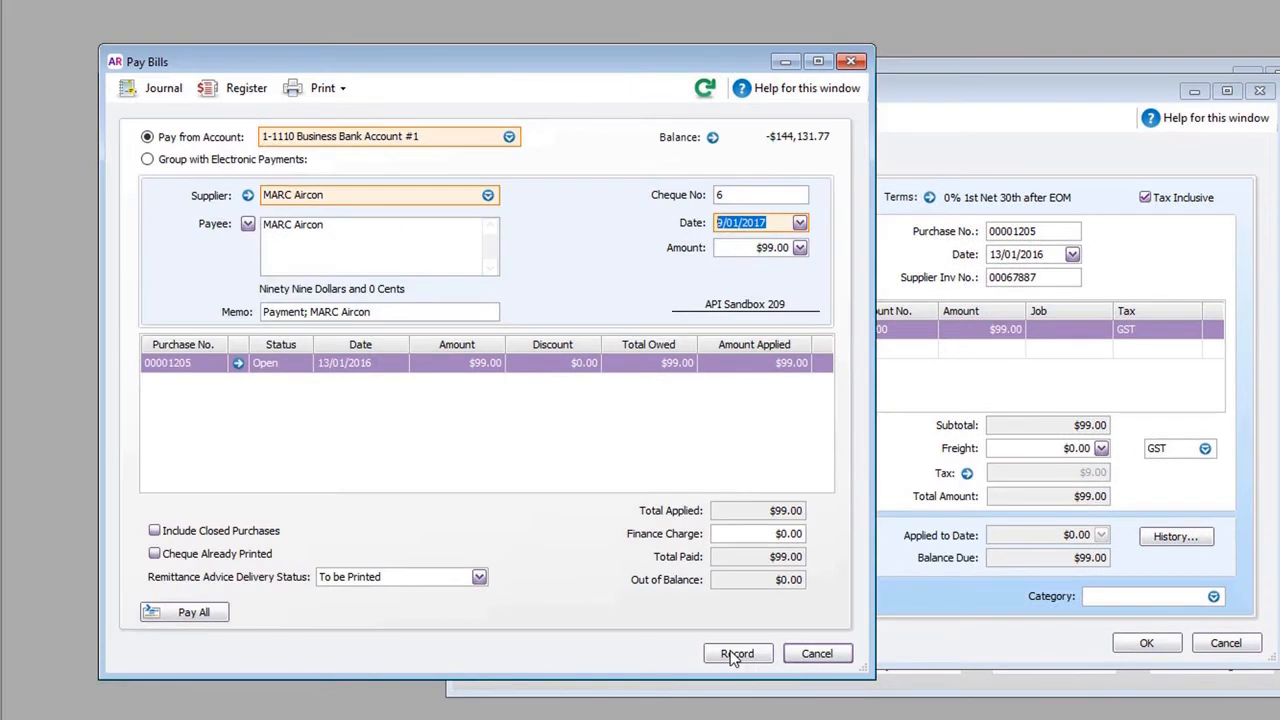
pyautogui.click(736, 654)
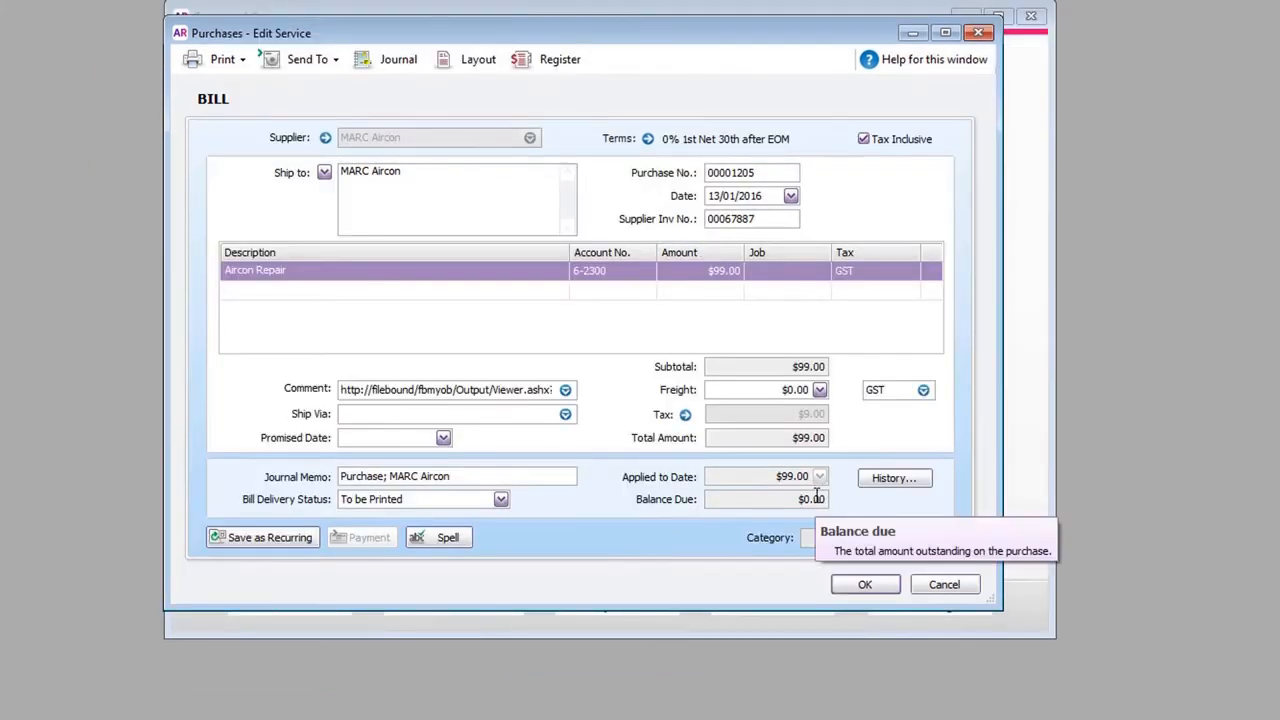